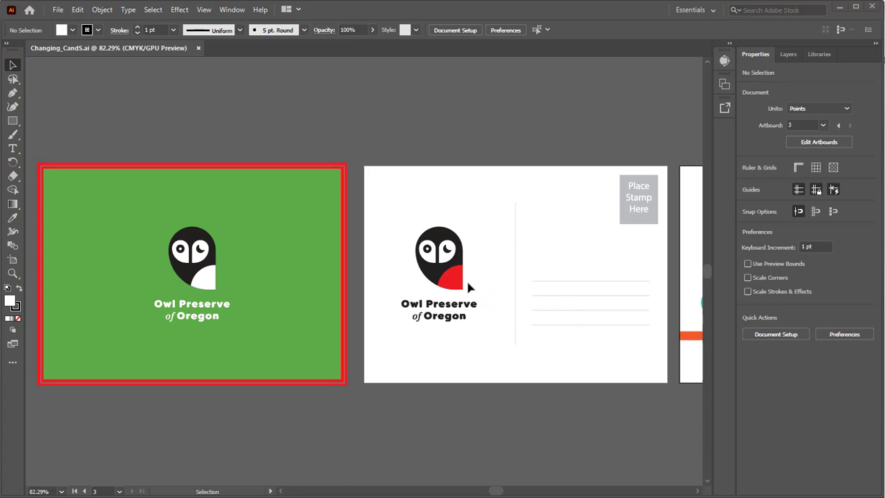
drag(497, 489, 510, 489)
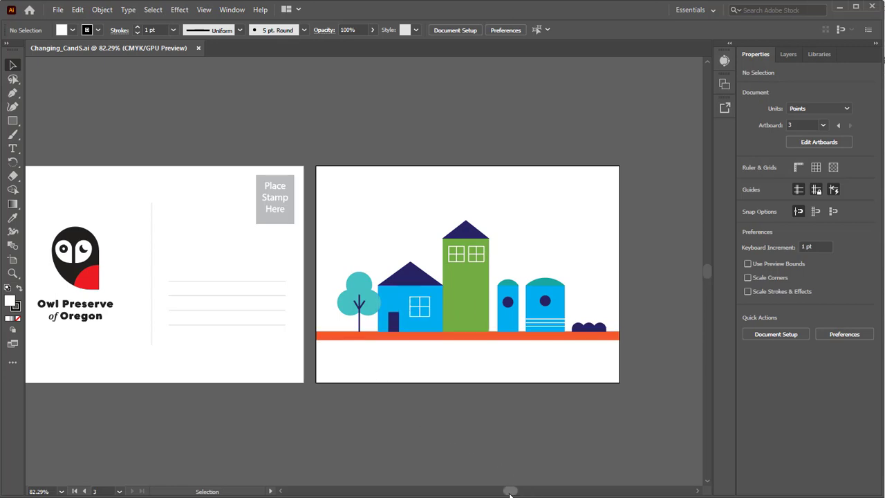
drag(509, 492, 496, 492)
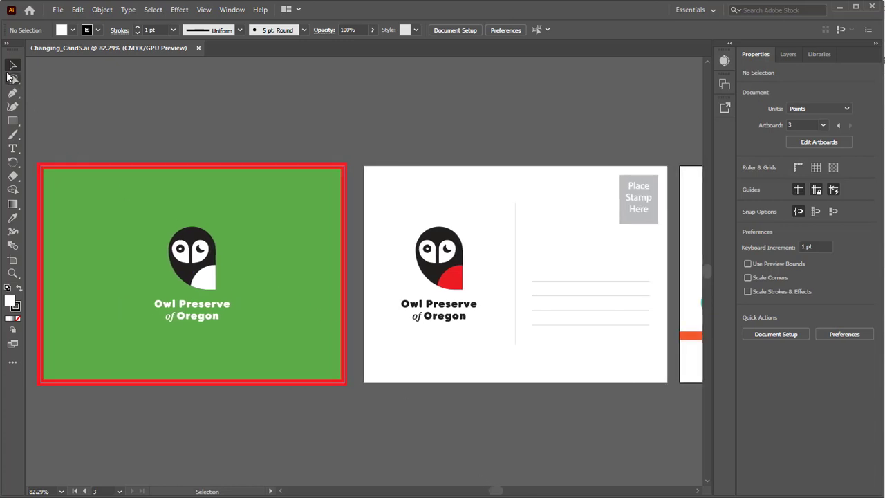
Fill the green background rectangle on the first artboard with the CMYK Red swatch
drag(97, 196, 103, 200)
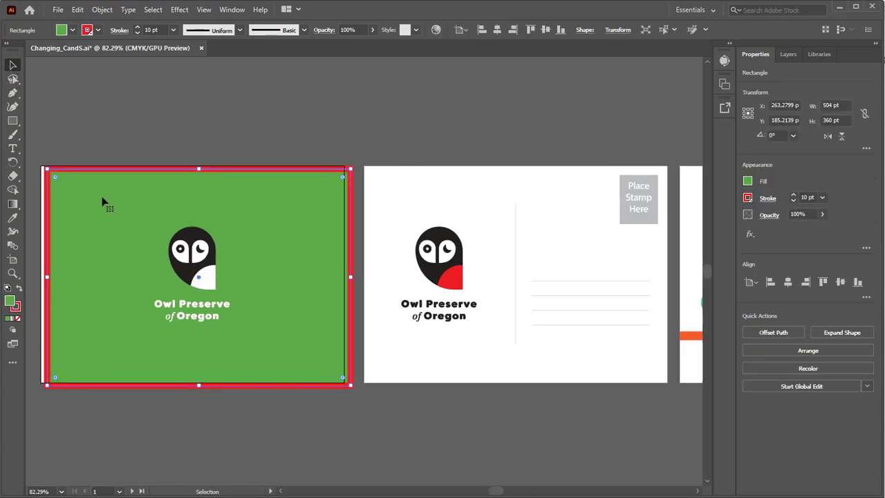
key(ctrl+z)
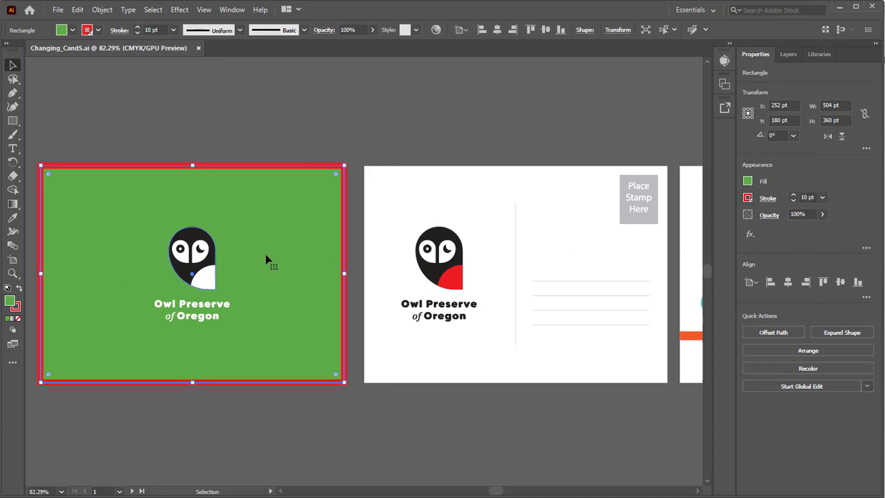
click(747, 182)
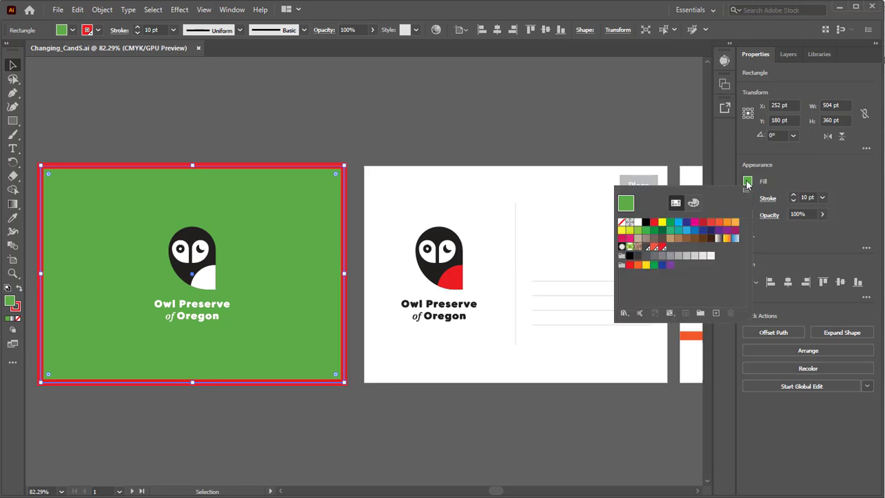
click(693, 203)
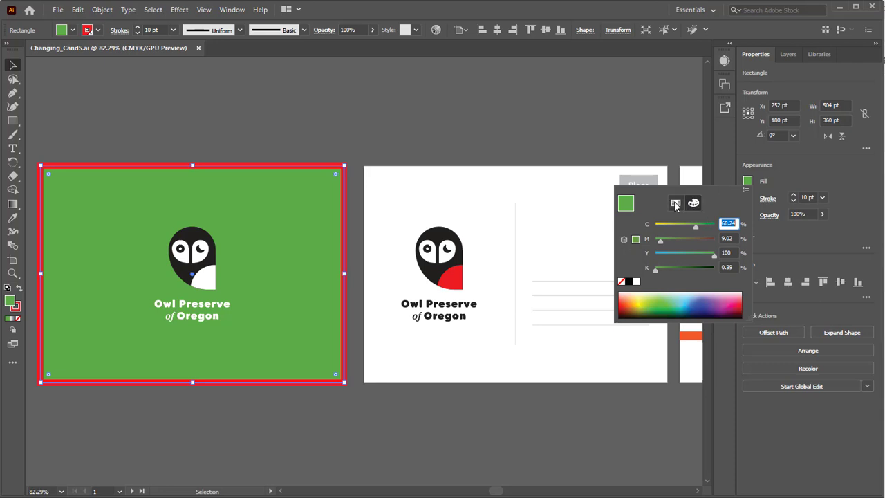
click(675, 203)
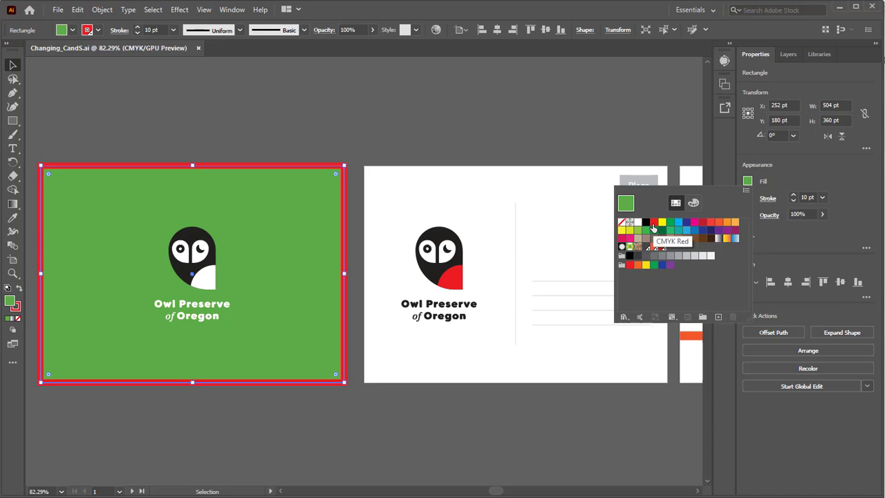
click(654, 222)
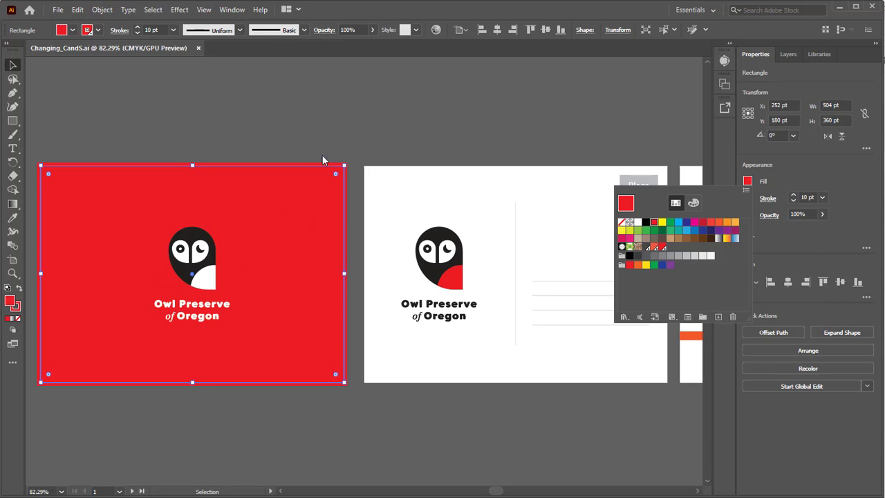
key(Escape)
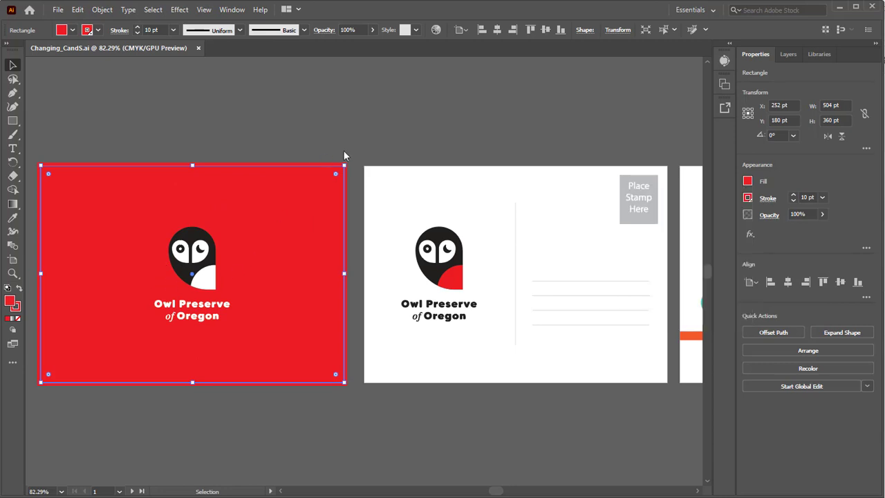
click(377, 107)
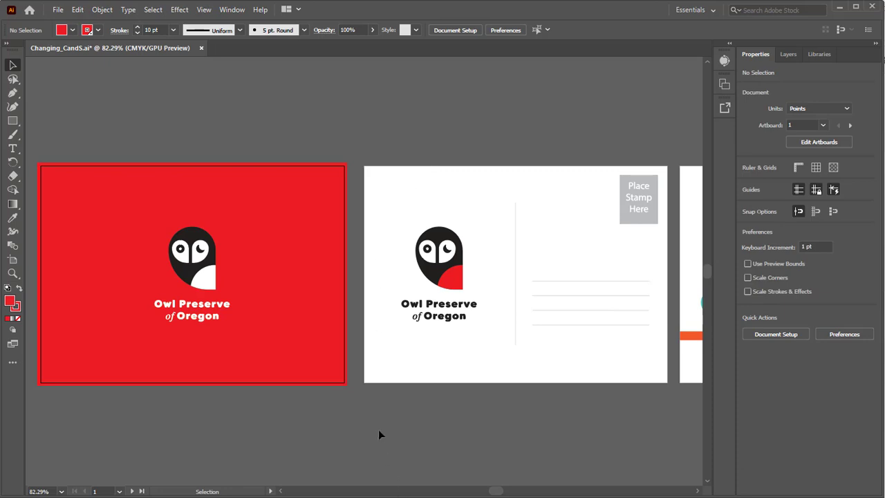
Remove the stroke from the red background rectangle by setting it to None
click(285, 254)
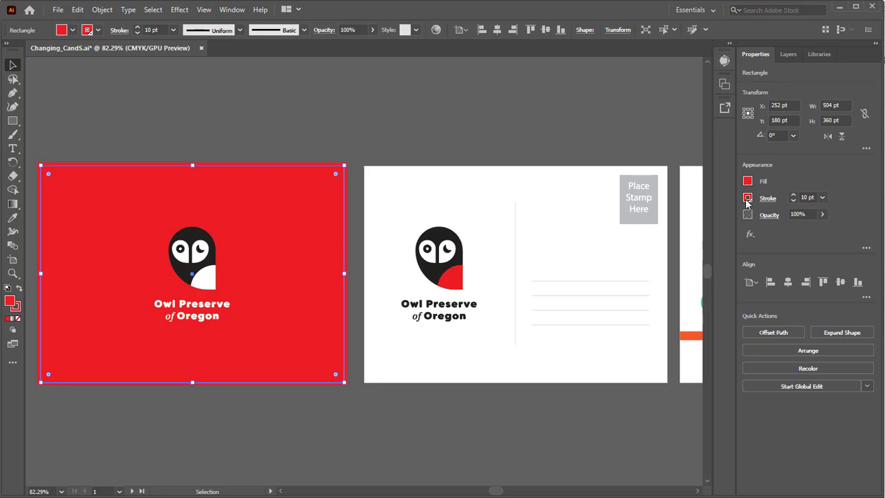
click(746, 199)
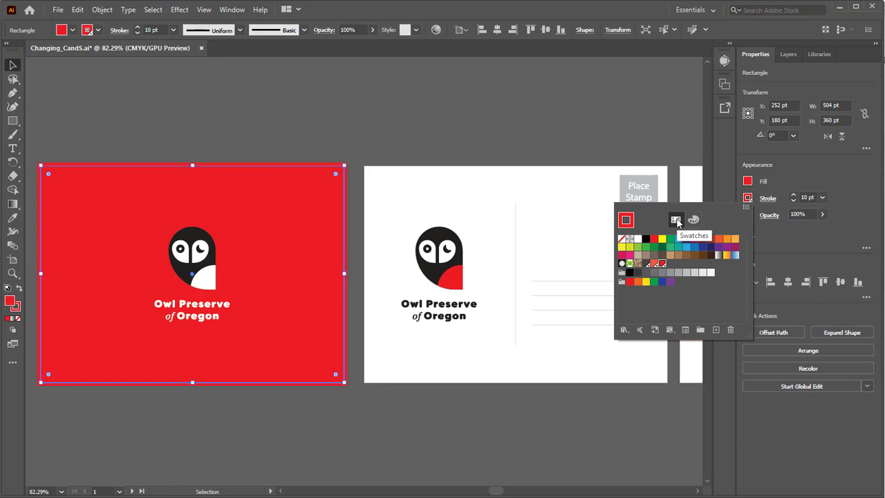
click(620, 241)
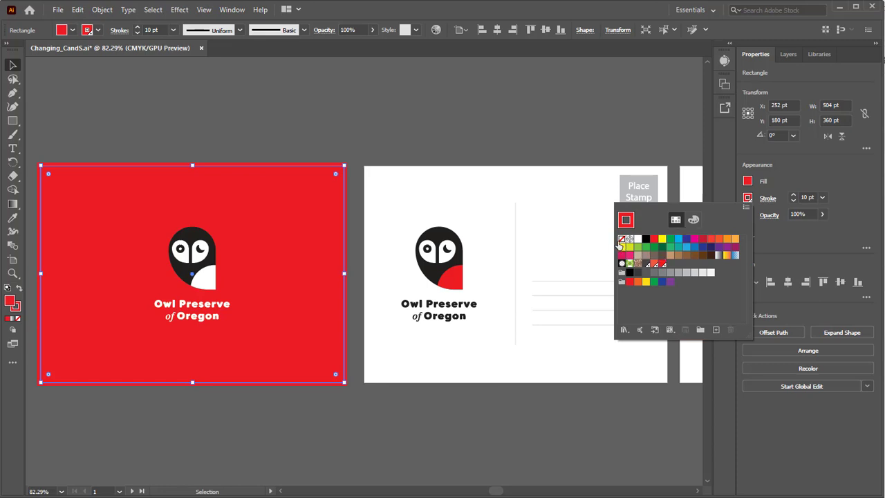
click(620, 242)
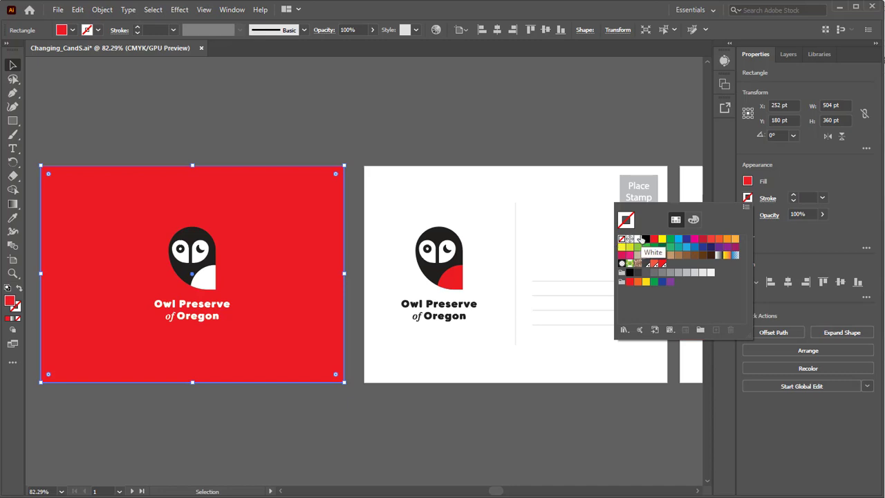
click(640, 121)
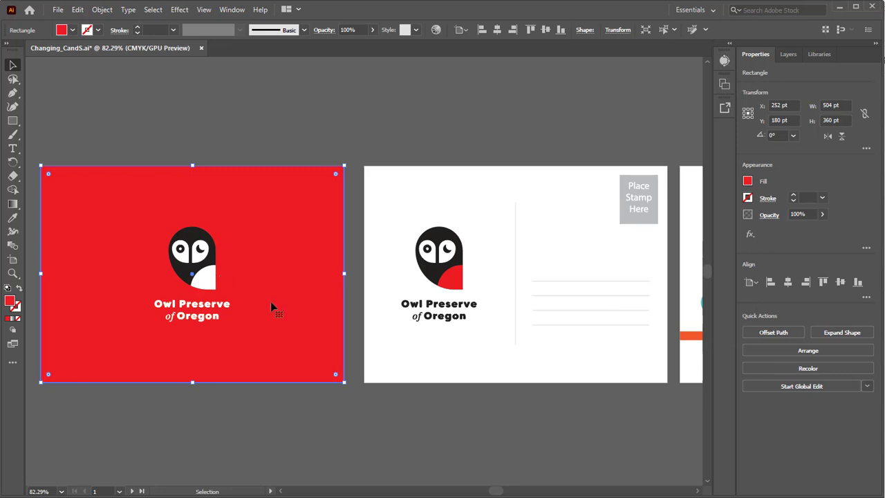
click(748, 199)
Change the fill of the red wing shape in the second artboard's owl logo to blue 1963CE
click(450, 284)
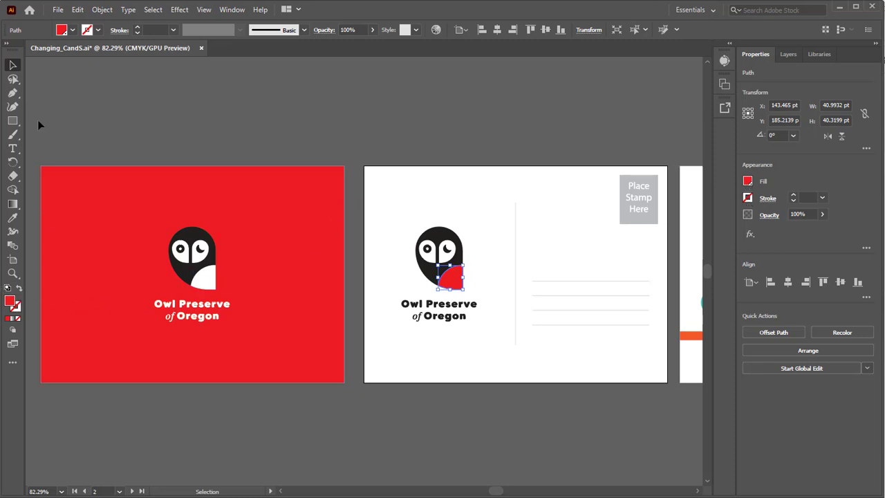
click(13, 203)
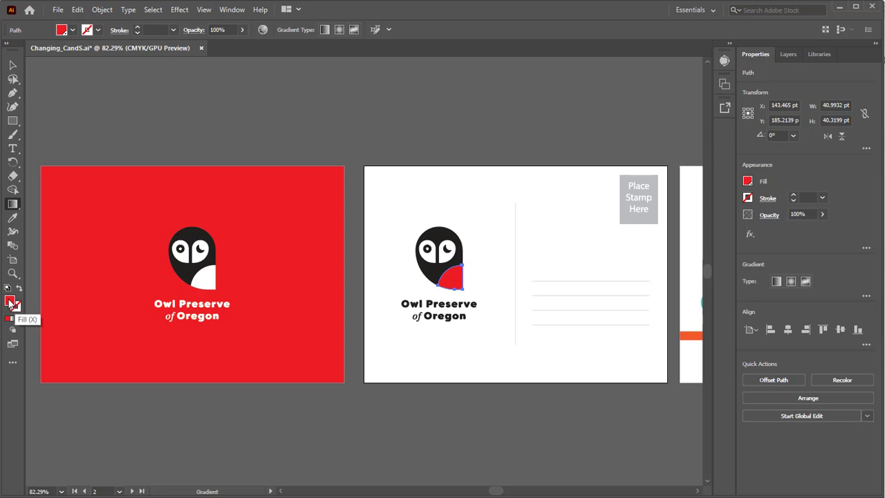
double_click(10, 302)
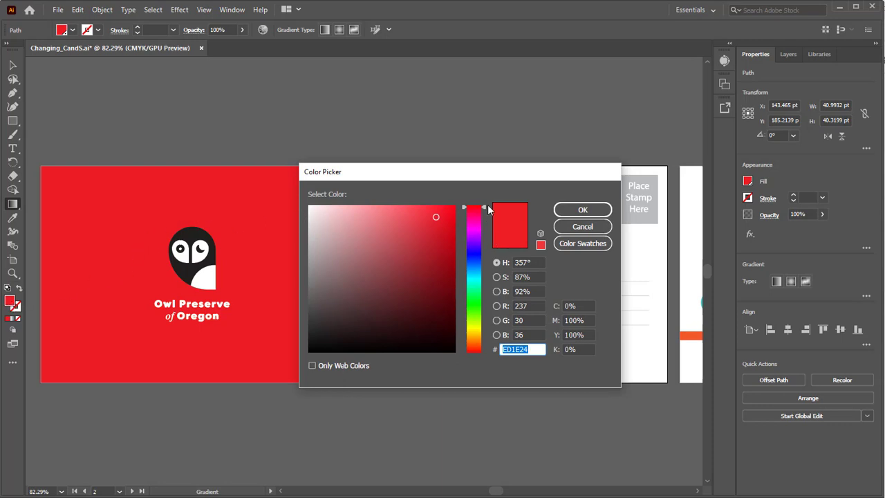
drag(487, 206, 475, 260)
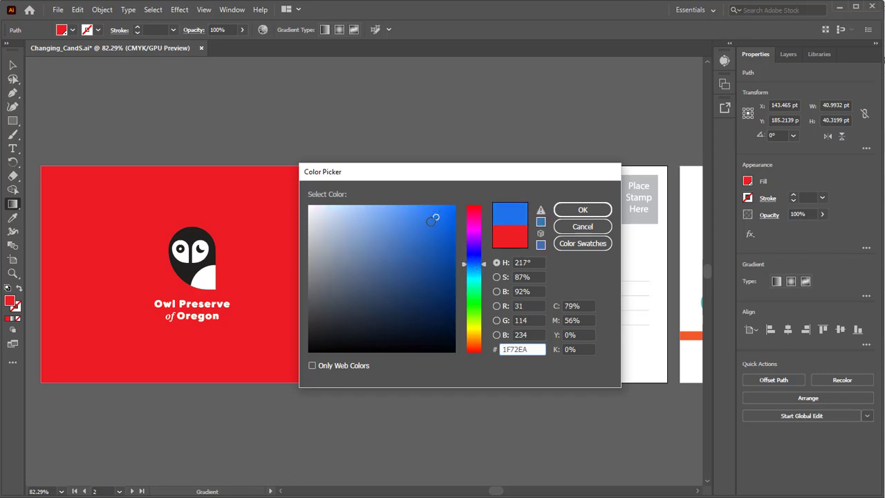
mouse_move(430, 217)
mouse_down()
mouse_move(427, 233)
mouse_move(435, 230)
mouse_up()
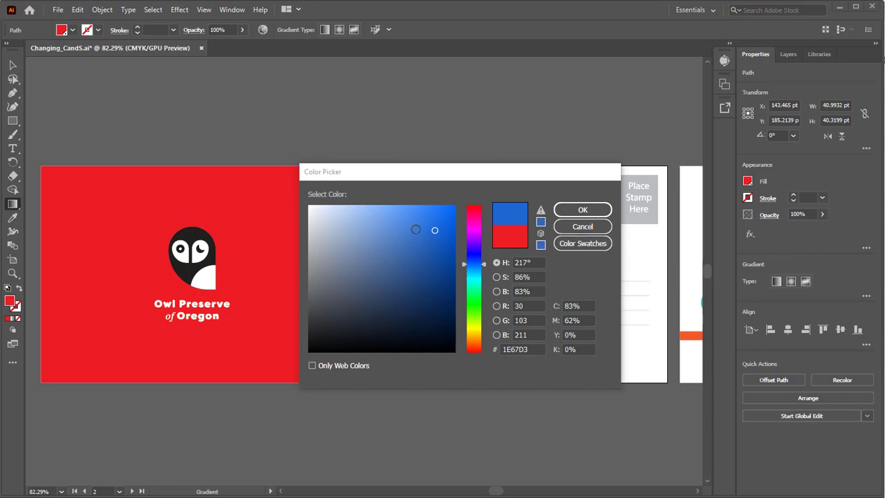
drag(434, 230, 438, 233)
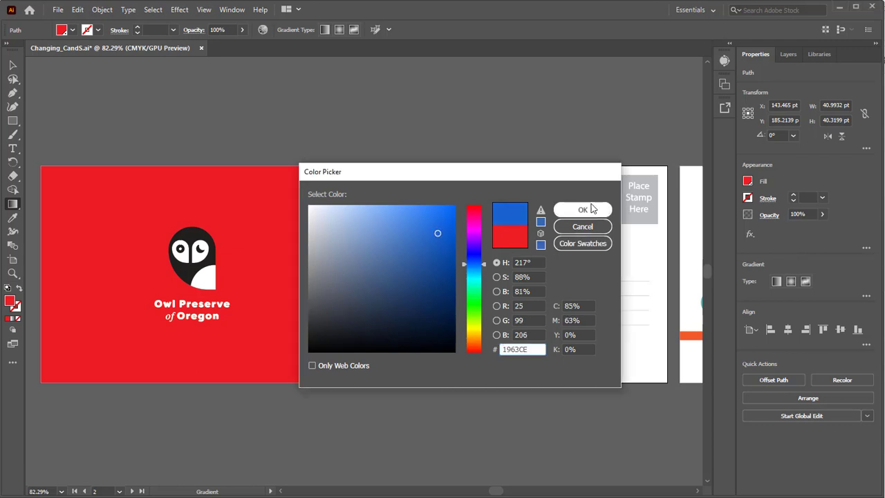
click(591, 211)
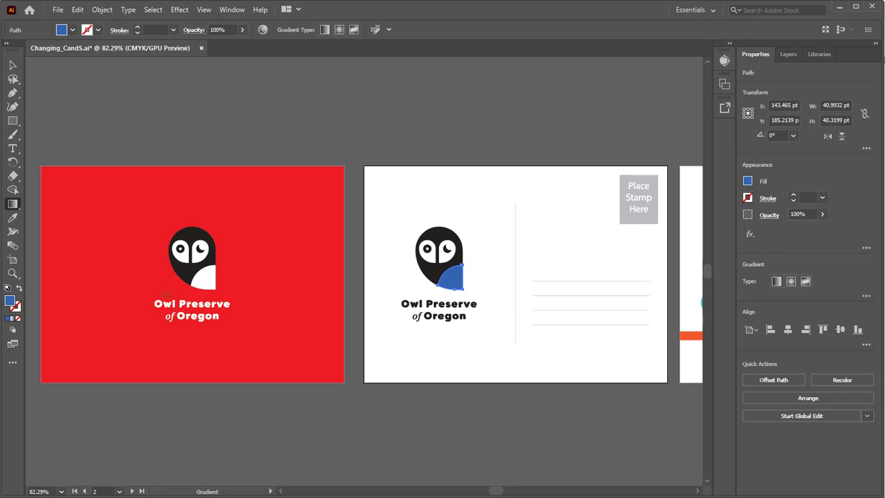
Copy the owl wing's blue fill onto the red background rectangle with the Eyedropper tool
click(11, 66)
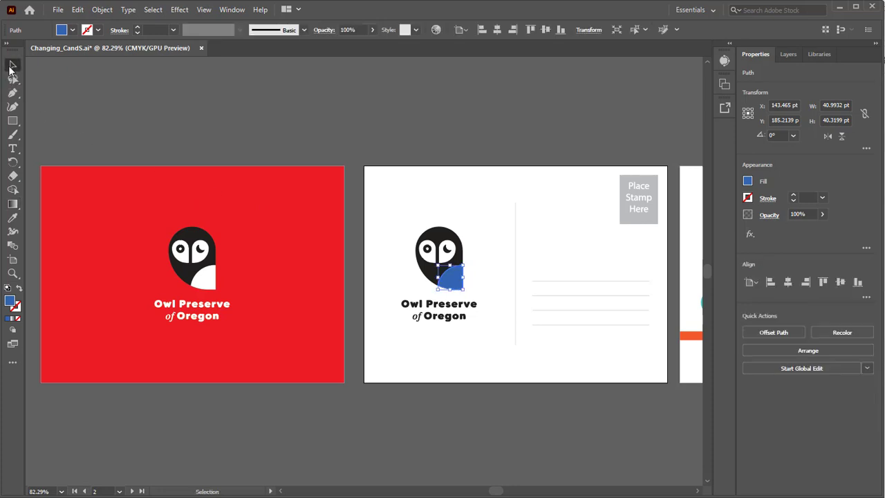
click(92, 207)
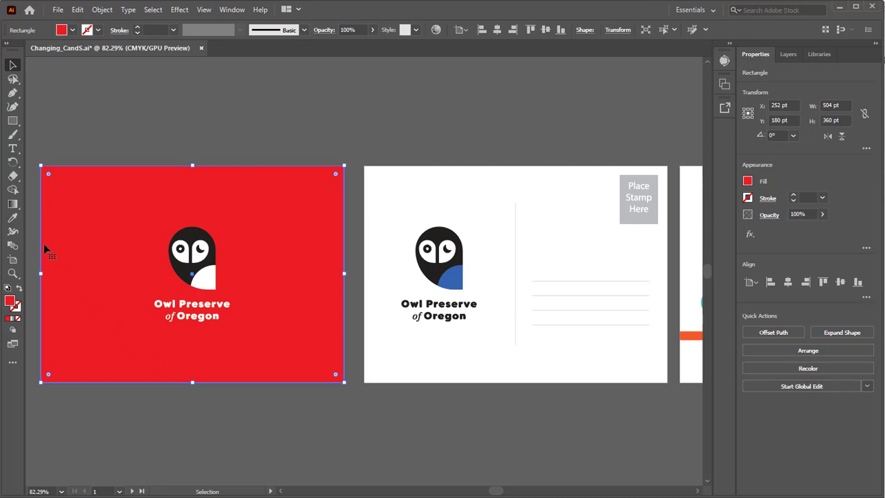
click(13, 218)
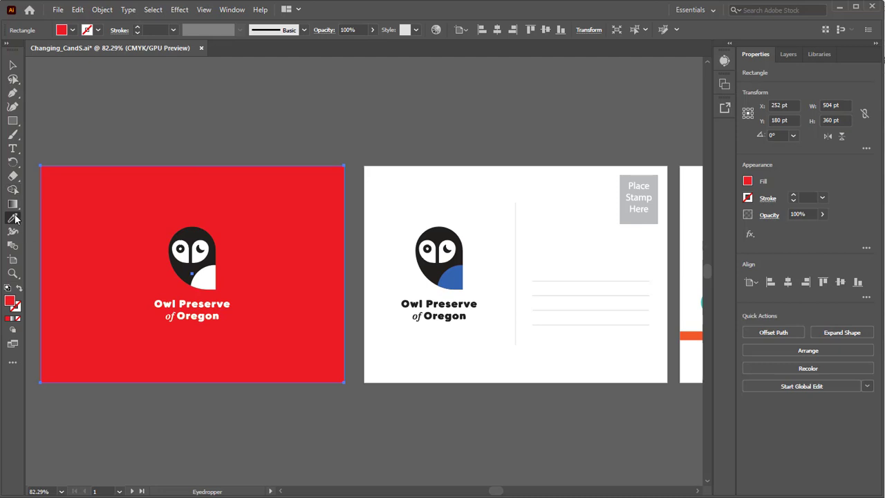
click(454, 272)
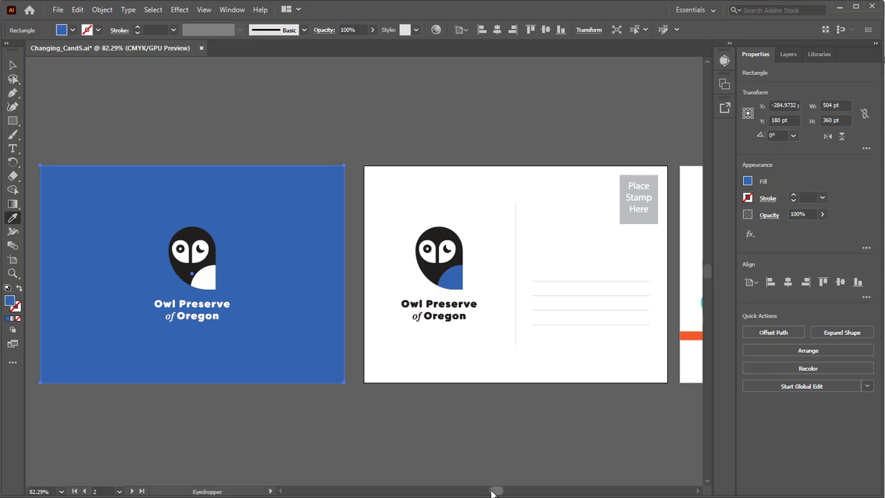
Select the green tower's body in the third artboard's town scene and show the Swatches panel, tall enough for all swatches
drag(496, 489, 510, 491)
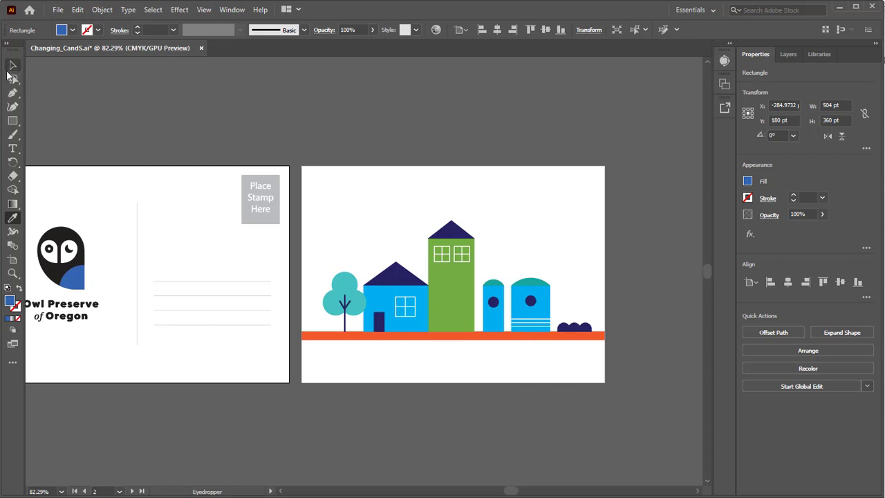
click(11, 67)
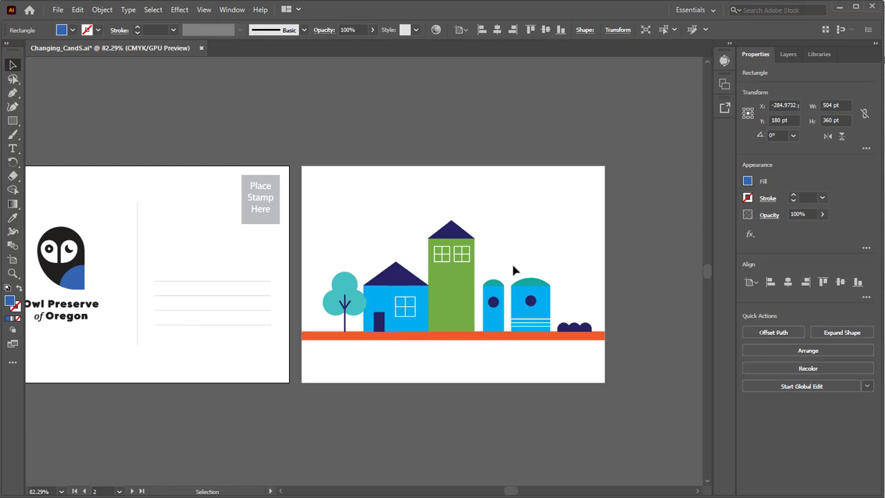
click(455, 291)
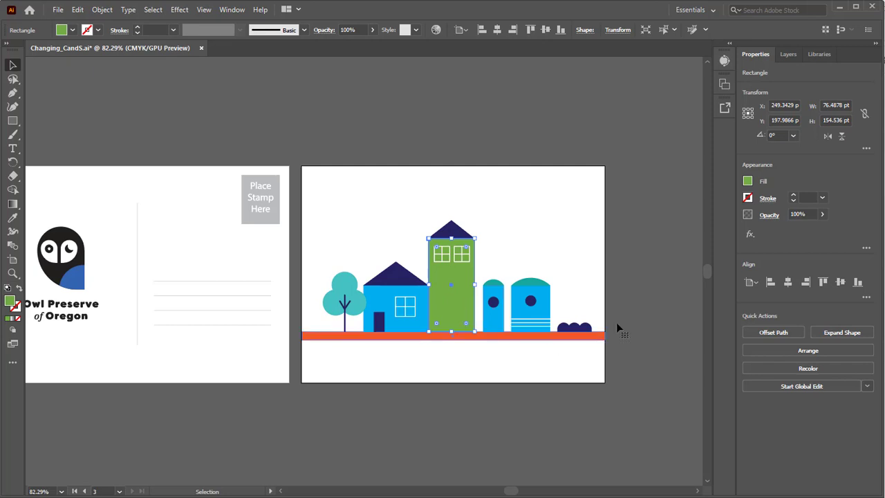
click(232, 10)
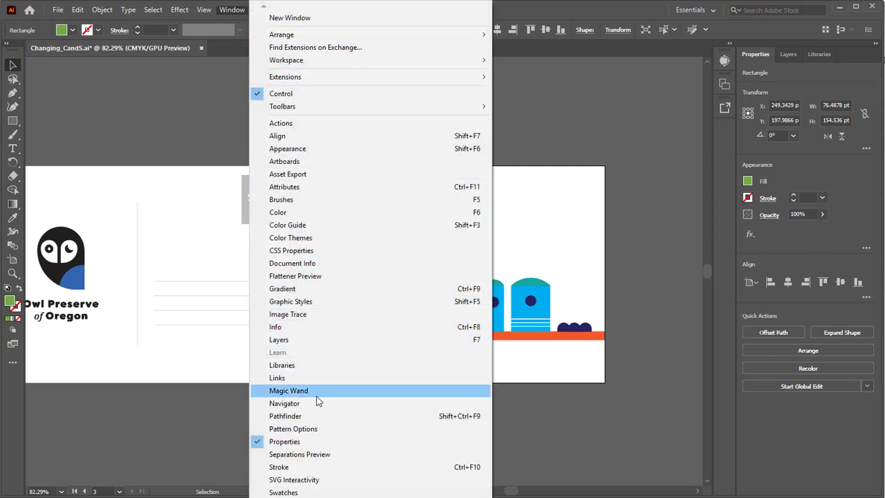
click(306, 491)
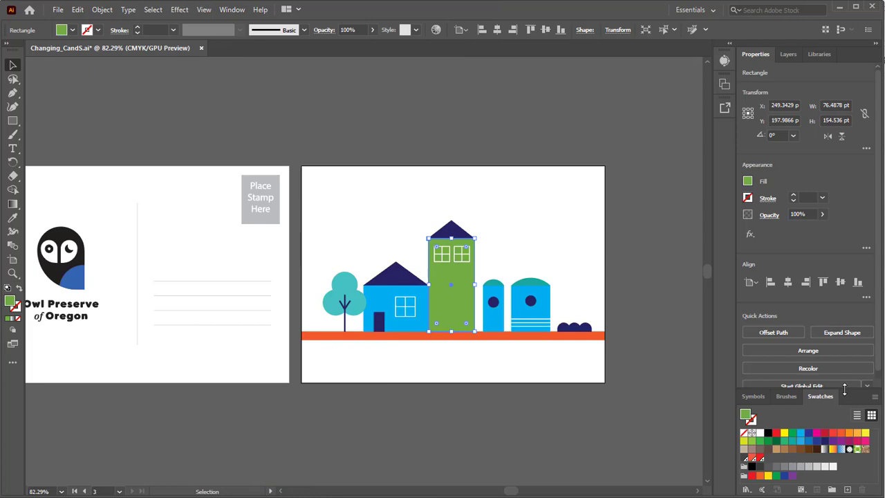
mouse_move(844, 389)
mouse_down()
mouse_move(835, 341)
mouse_move(834, 350)
mouse_move(698, 138)
mouse_move(644, 80)
mouse_move(592, 116)
mouse_move(517, 115)
mouse_move(611, 96)
mouse_move(732, 178)
mouse_move(851, 414)
mouse_move(843, 376)
mouse_move(840, 443)
mouse_move(820, 485)
mouse_move(832, 495)
mouse_up()
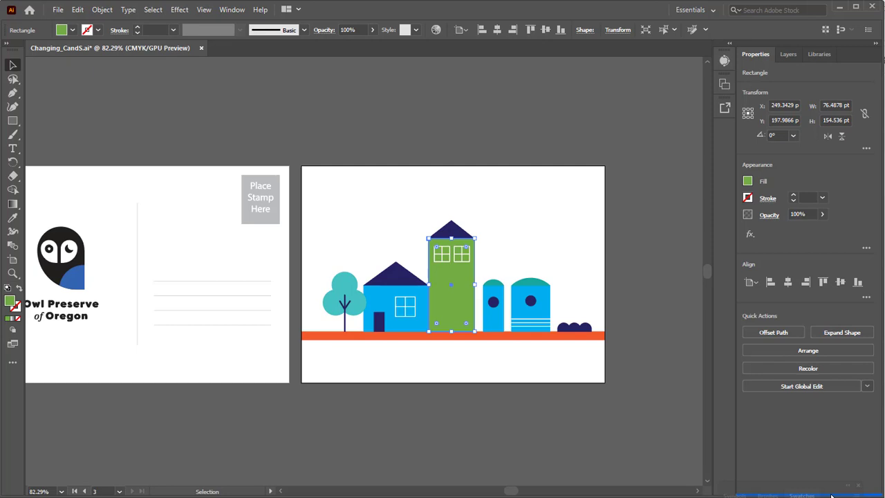
drag(832, 495, 831, 495)
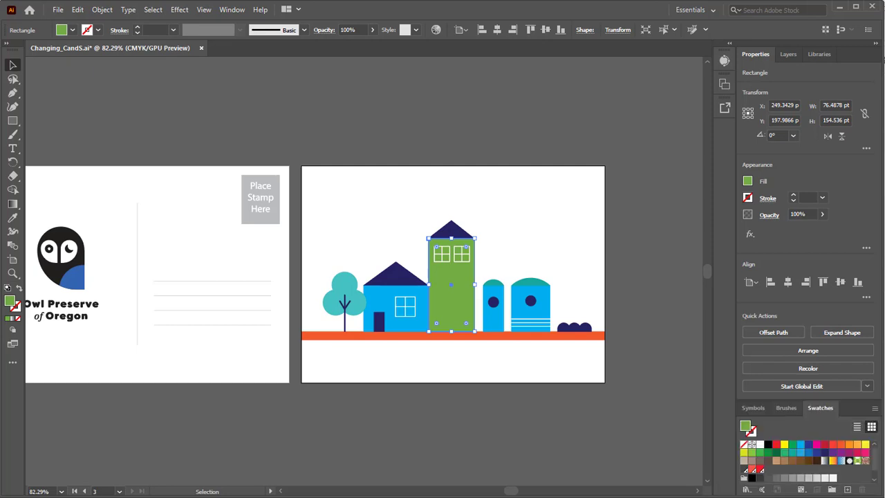
drag(825, 401, 825, 377)
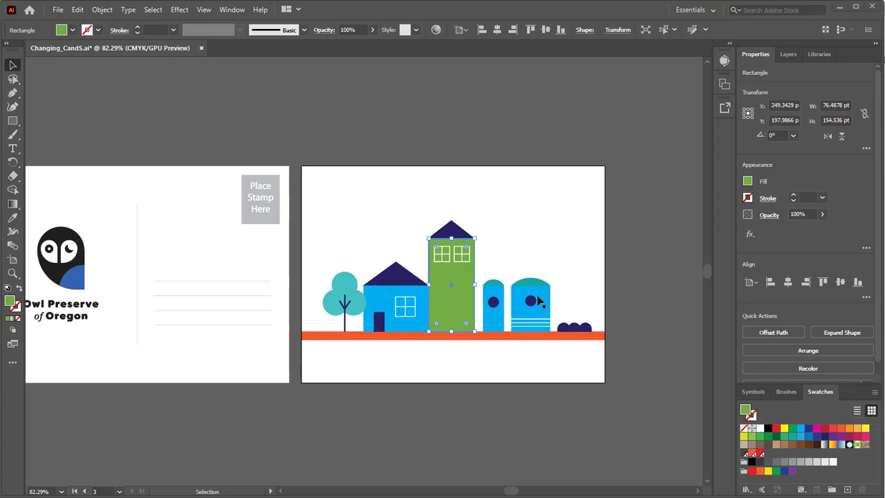
Save the tower's green as a global process-colour swatch named Building, without adding it to the library, and deselect the tower
click(850, 489)
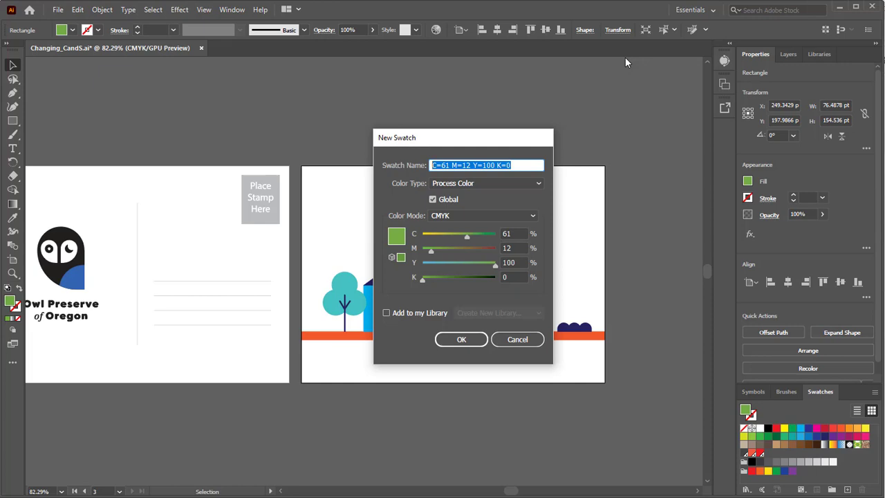
text(Building)
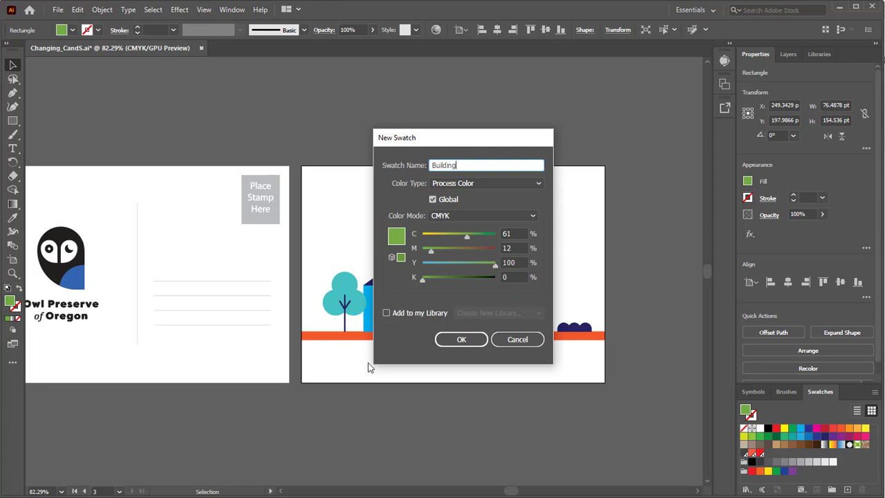
click(387, 313)
click(387, 313)
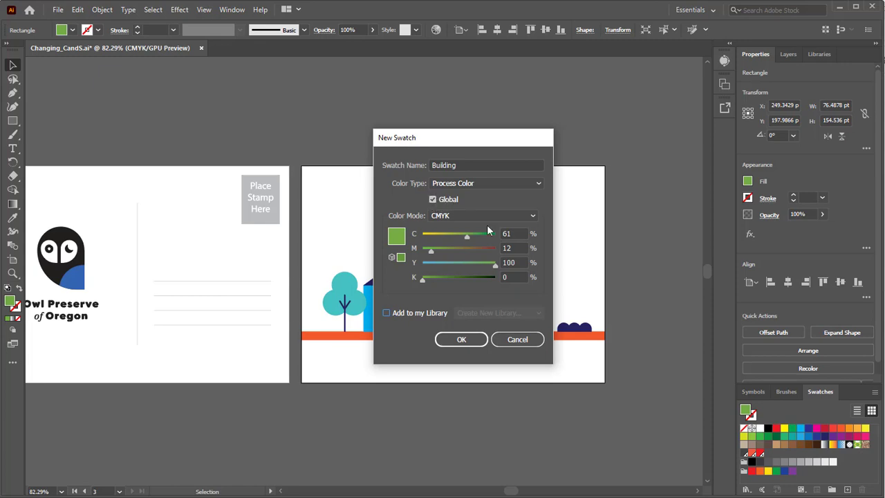
click(463, 339)
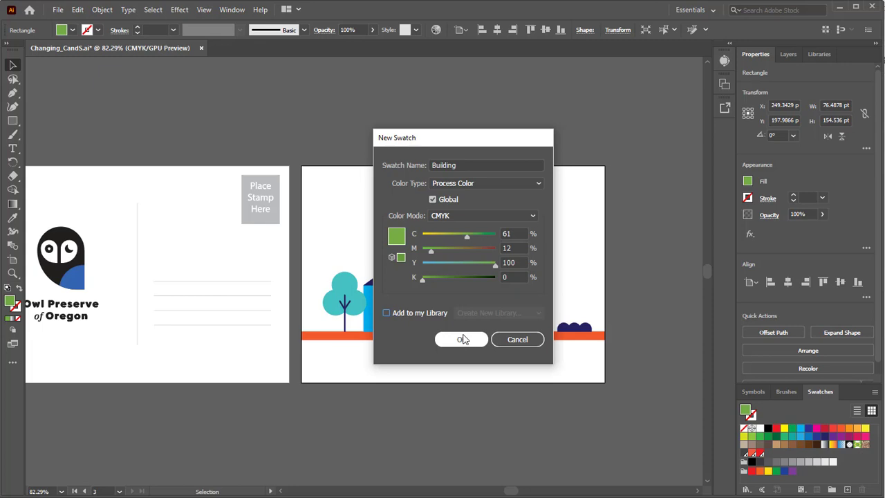
click(463, 339)
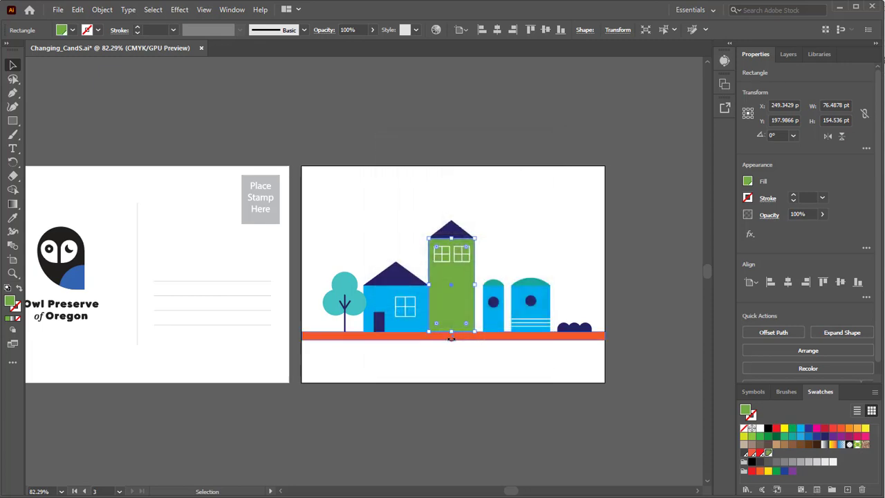
click(662, 447)
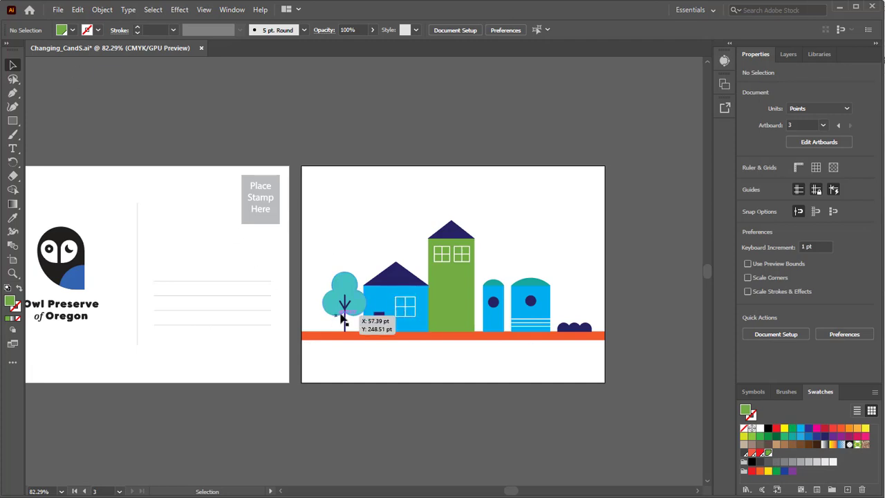
Fill the blue house body and the two blue round-roofed buildings with the green Building swatch
click(387, 308)
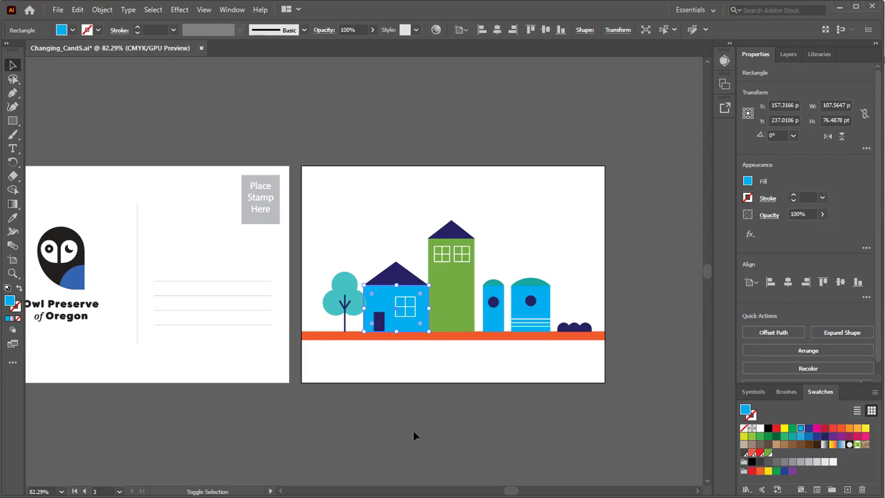
shift+click(502, 322)
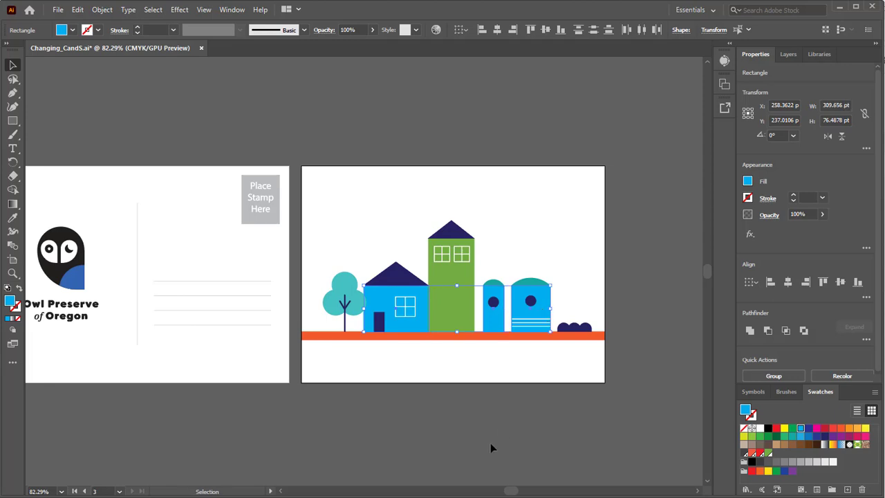
click(769, 454)
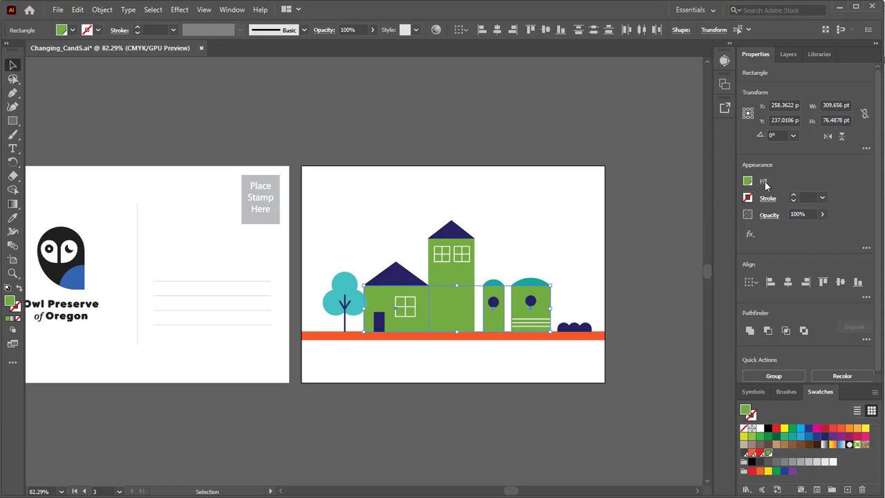
click(685, 254)
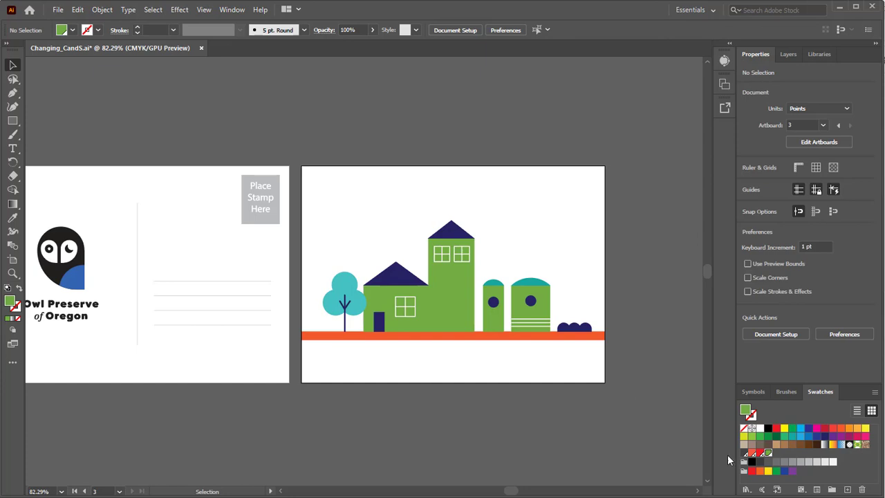
Edit the global Building swatch to a yellow-green by lowering its cyan value
double_click(768, 453)
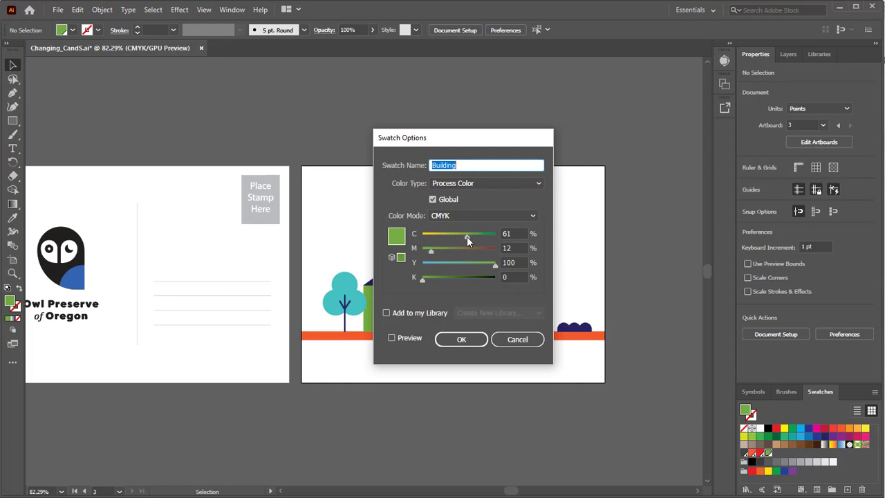
drag(466, 237, 437, 238)
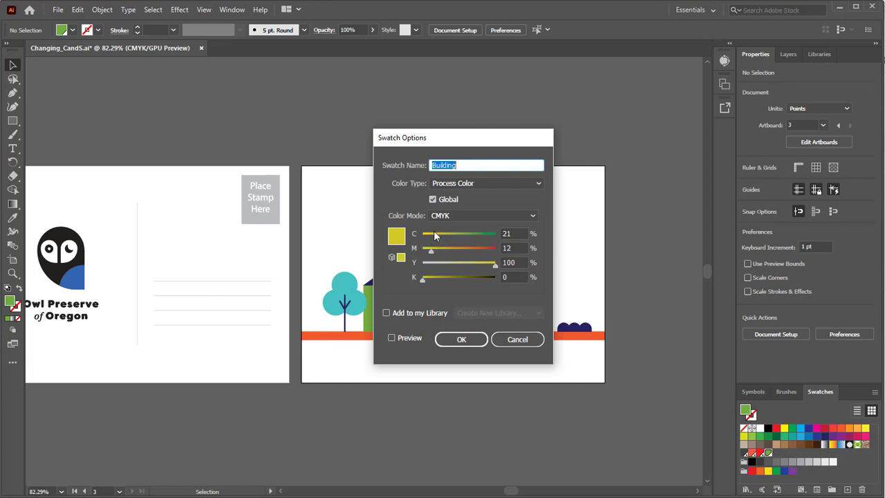
drag(439, 233, 442, 237)
click(456, 340)
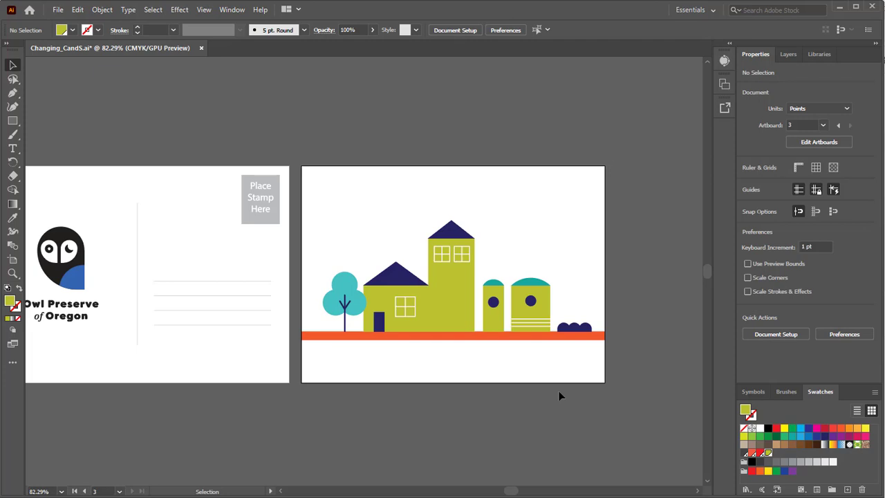
Save the document as Changing_CandS_Finished.ai in the shapes-basics folder with the default Illustrator options
click(58, 9)
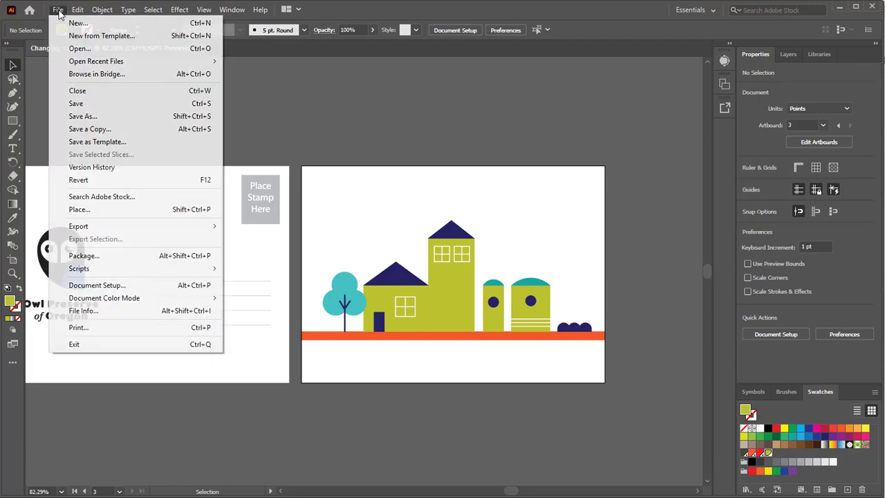
click(78, 116)
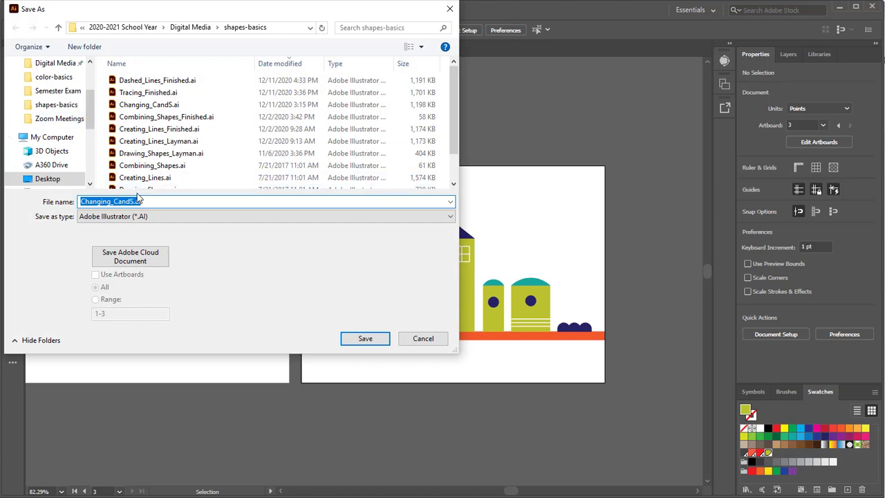
click(134, 200)
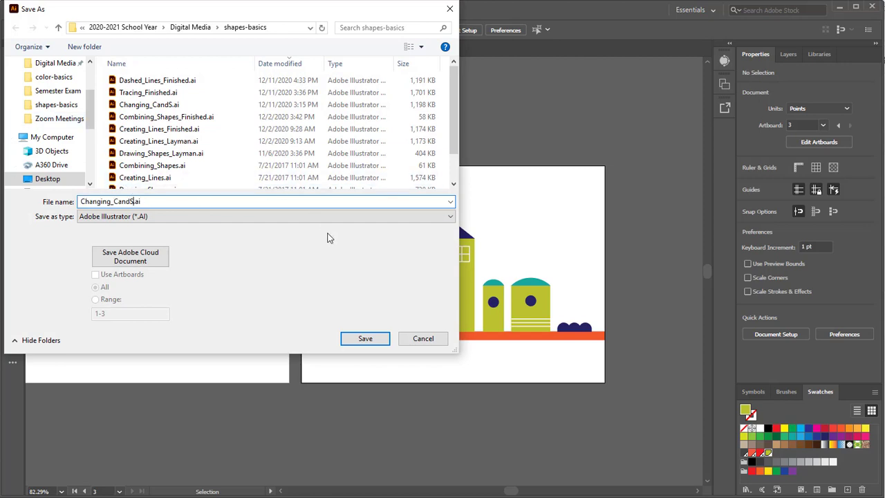
text(_Finished)
click(365, 340)
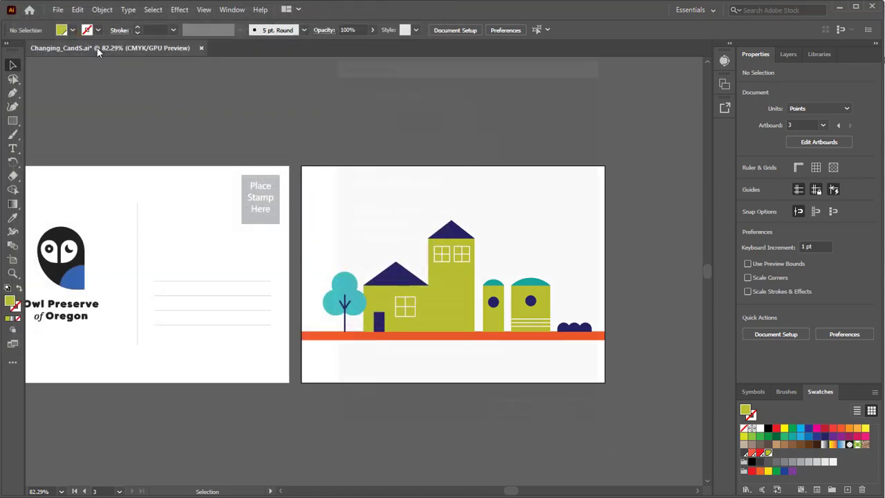
click(503, 408)
click(58, 9)
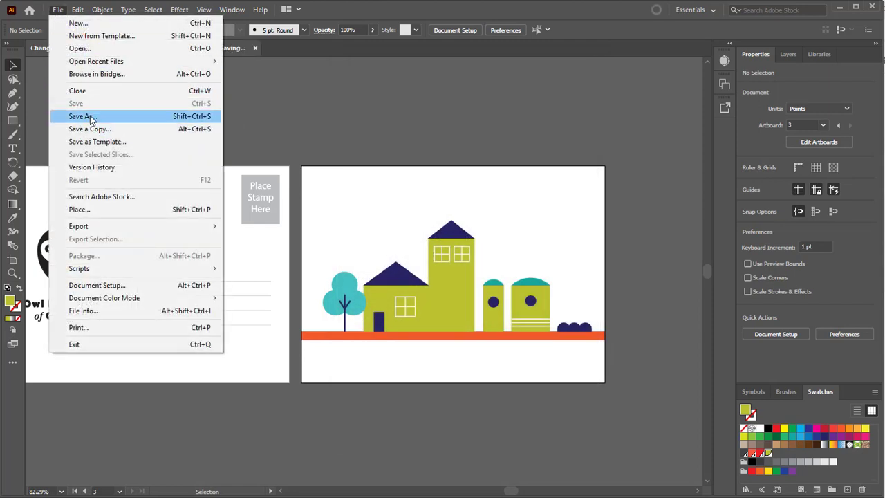
click(86, 116)
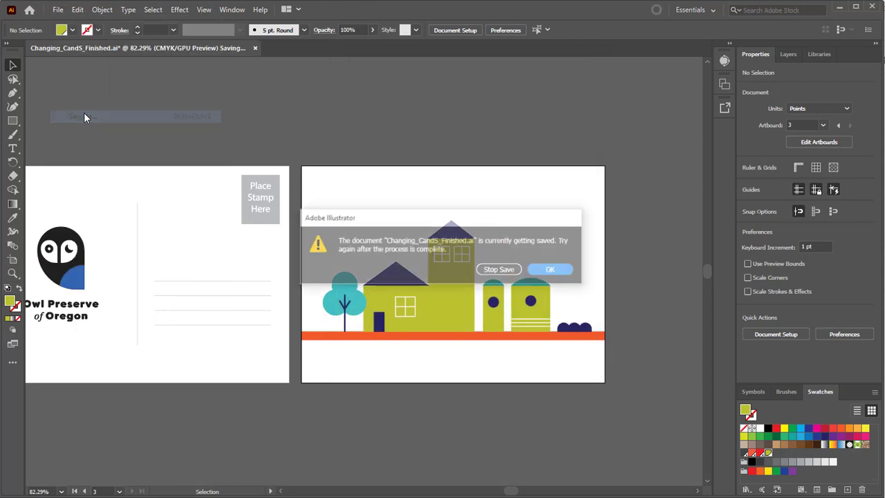
click(545, 270)
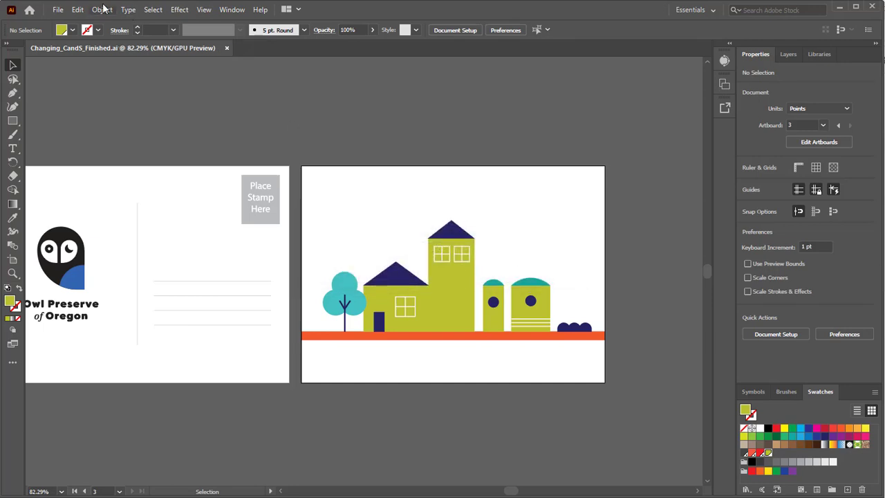
Save the document in Adobe PDF format as Changing_CandS_Finished.pdf, with all artboards and the Illustrator Default preset
click(59, 10)
click(92, 120)
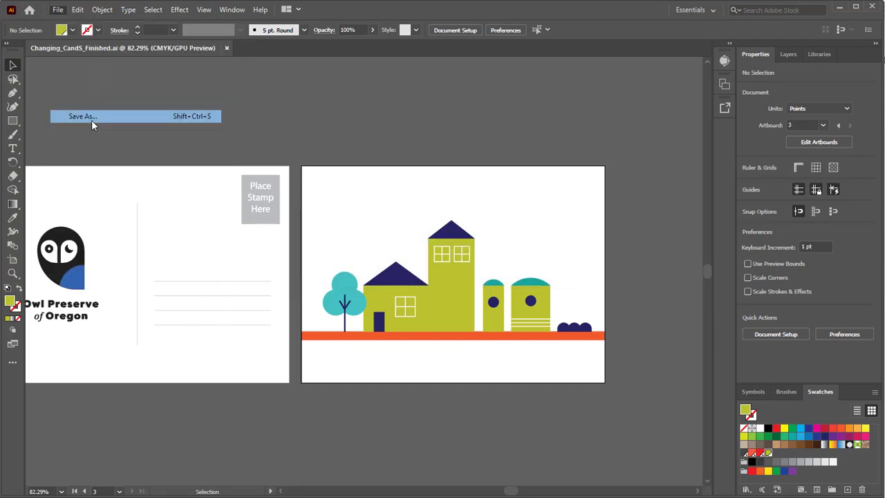
click(187, 216)
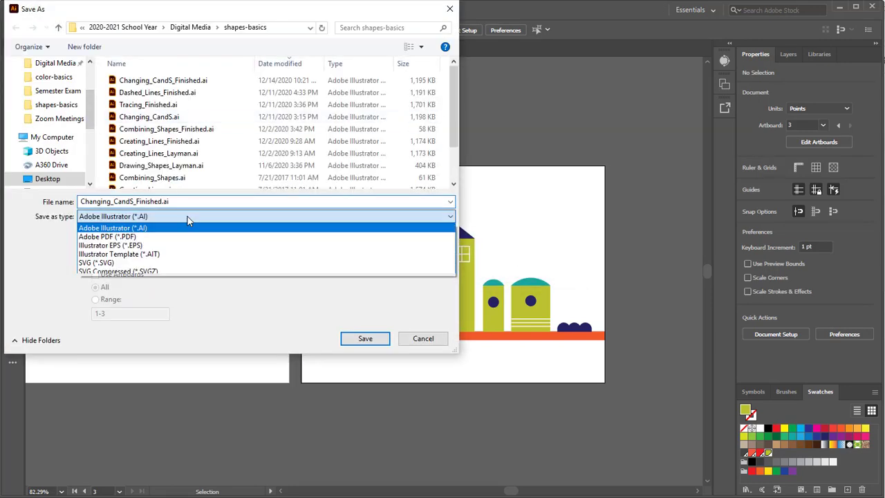
click(135, 236)
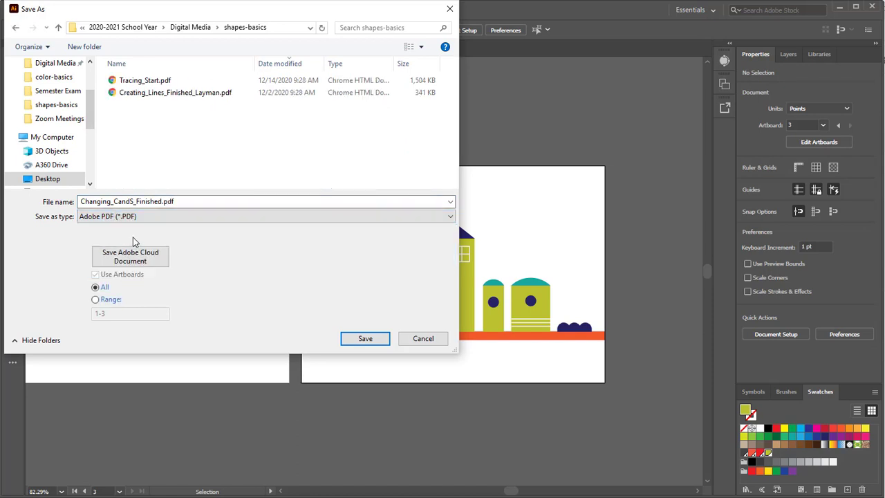
click(353, 338)
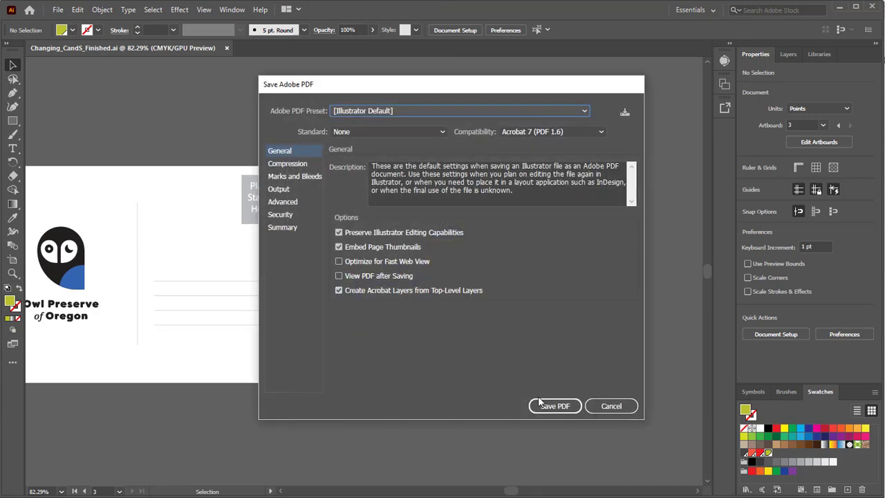
click(539, 404)
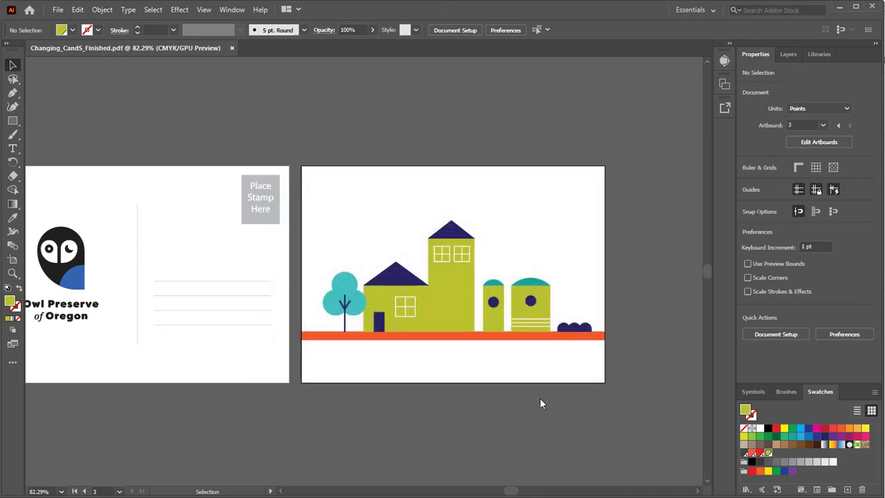